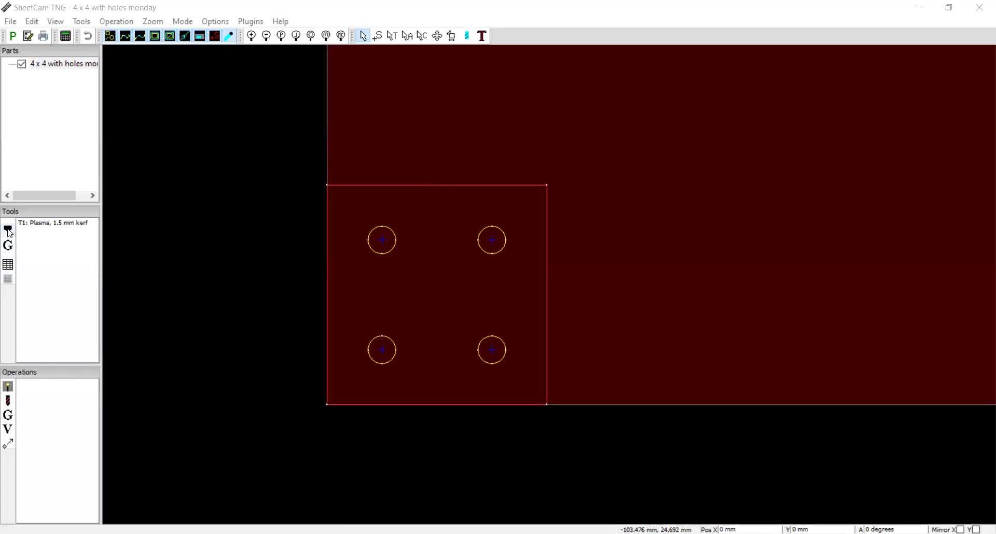
Step: Start a new plasma jet tool and set its tool number to 10
click(9, 231)
double_click(436, 208)
text(2)
key(BackSpace)
text(10)
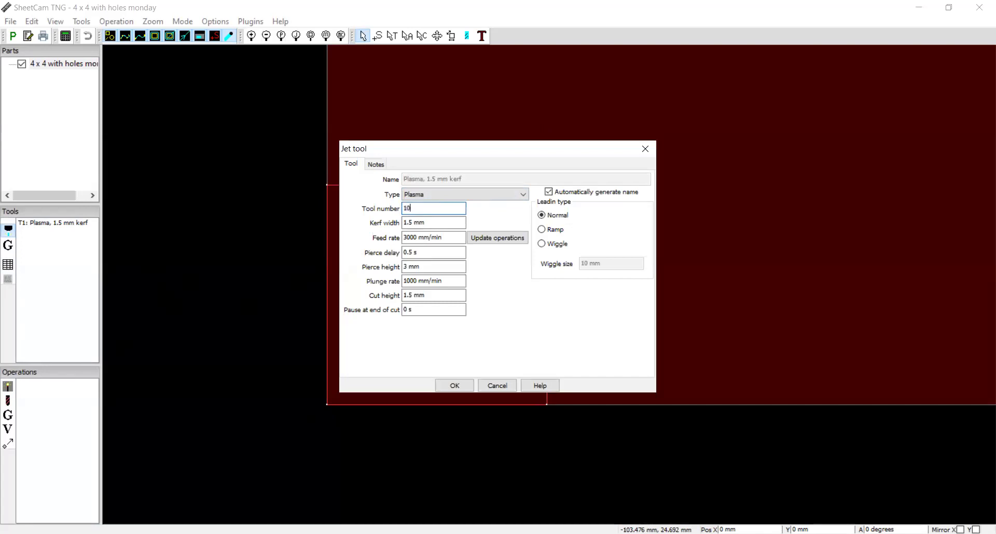
Step: Set the new plasma tool's kerf width to 2 mm
click(444, 222)
key(BackSpace)
key(BackSpace)
key(BackSpace)
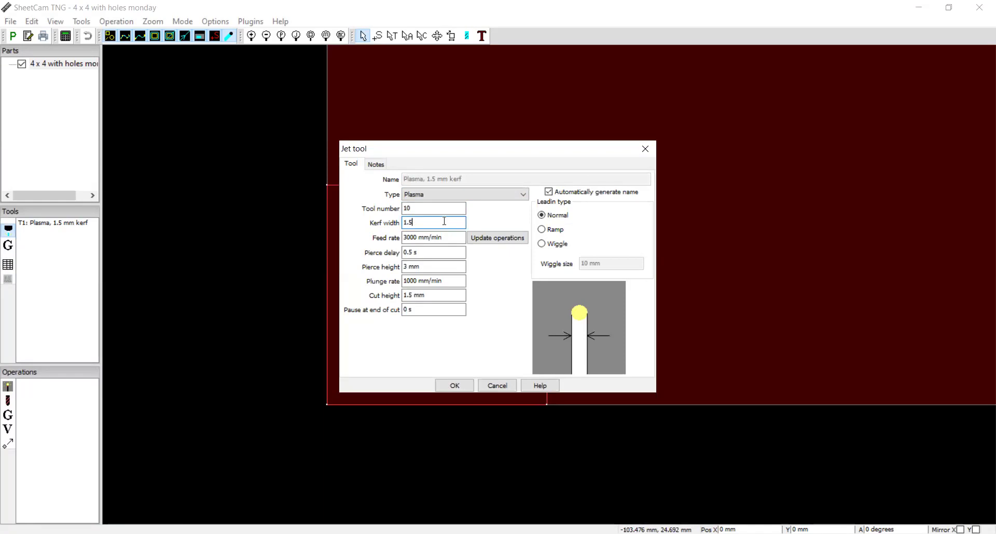
key(BackSpace)
key(BackSpace)
key(BackSpace)
text(2mm)
Step: Use a feed rate of 3000 mm/min for the new plasma tool
click(450, 237)
key(BackSpace)
key(BackSpace)
key(BackSpace)
key(BackSpace)
key(BackSpace)
key(BackSpace)
key(BackSpace)
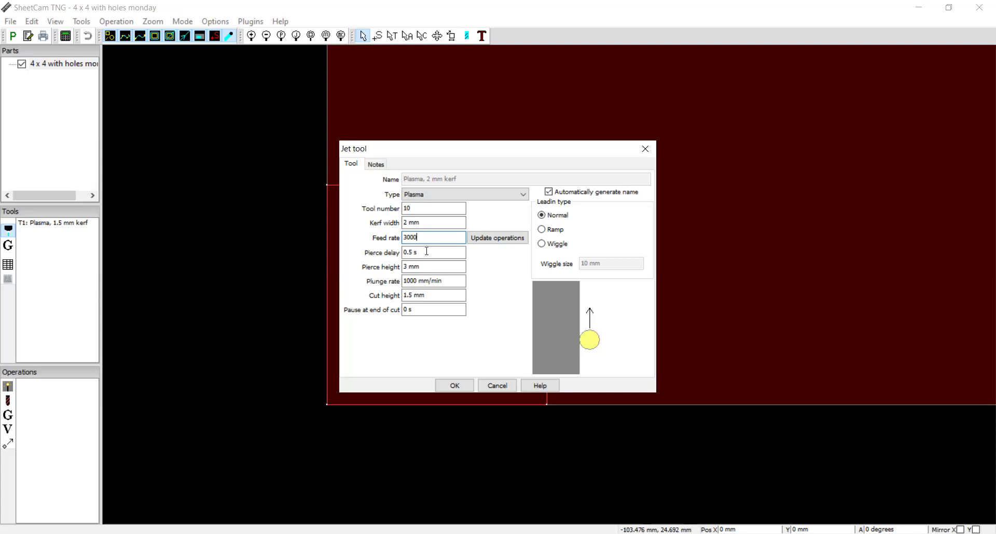
Step: Set the cut height to 1.5 mm and add the tool with a 3 mm pierce height and 1000 mm/min plunge rate
click(443, 268)
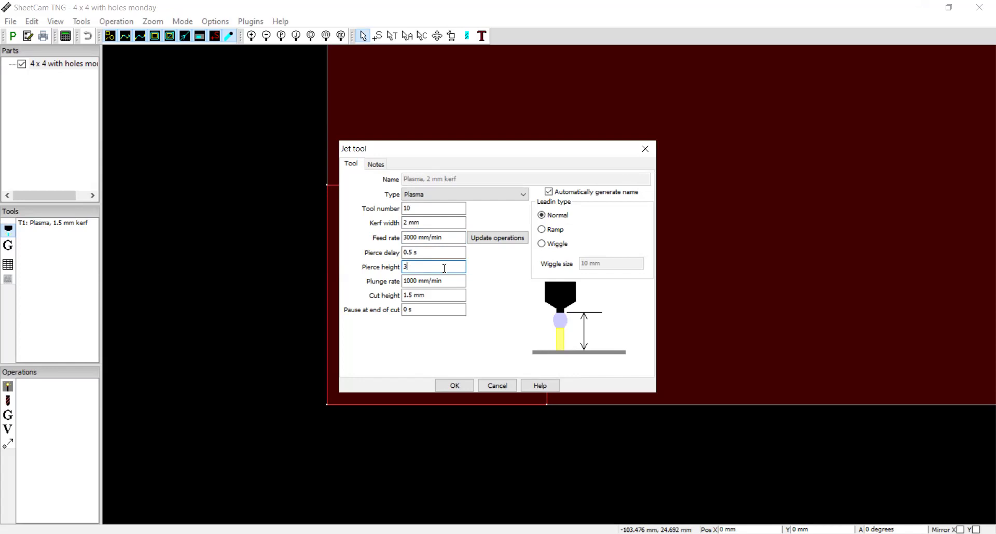
triple_click(446, 296)
text(1.5)
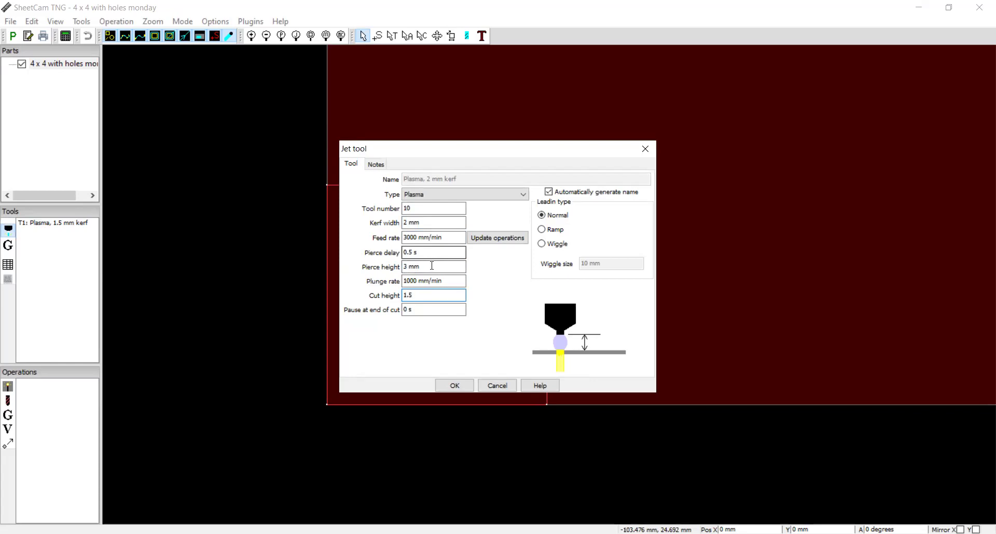
click(450, 280)
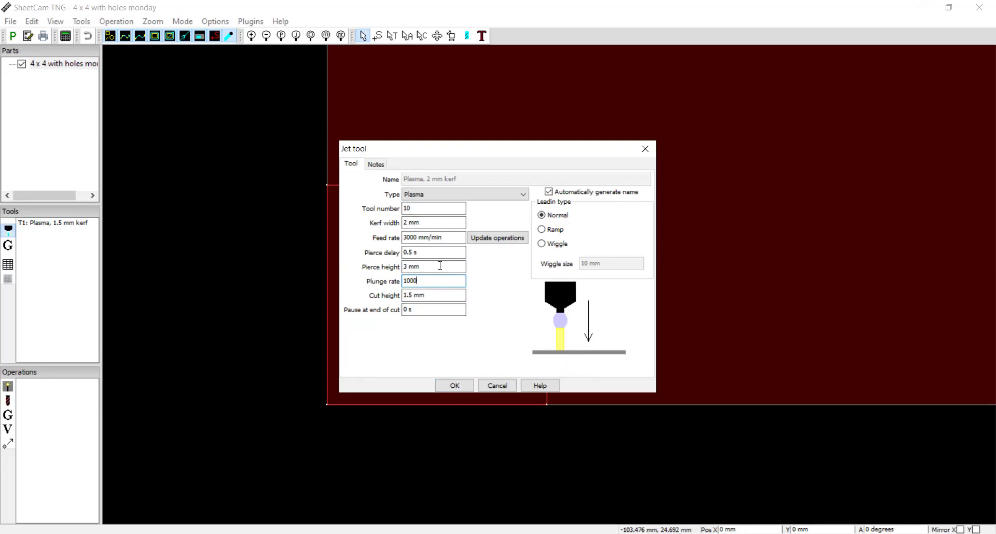
click(458, 386)
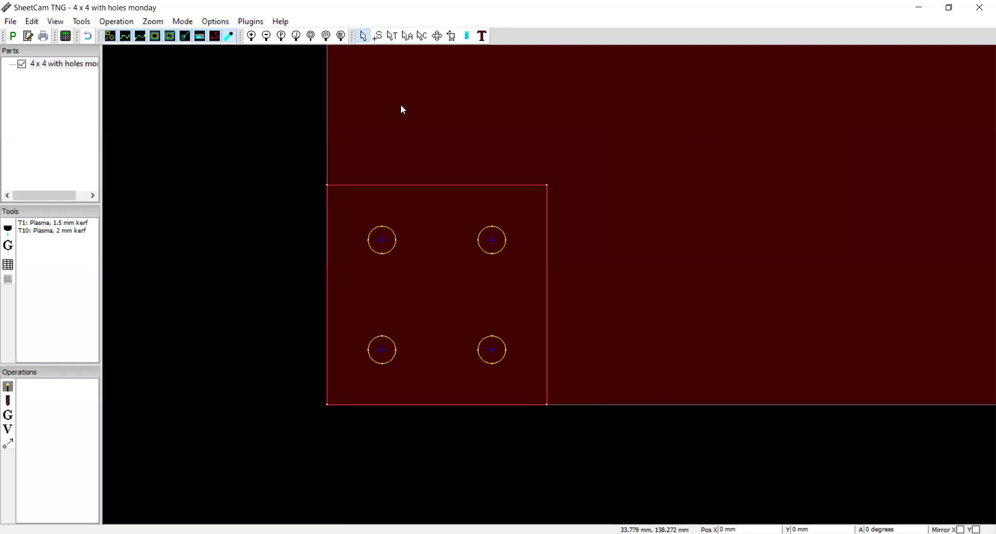
Step: Move the plate's outer square contour to a new layer named "outer boundary"
click(424, 40)
drag(348, 204, 525, 379)
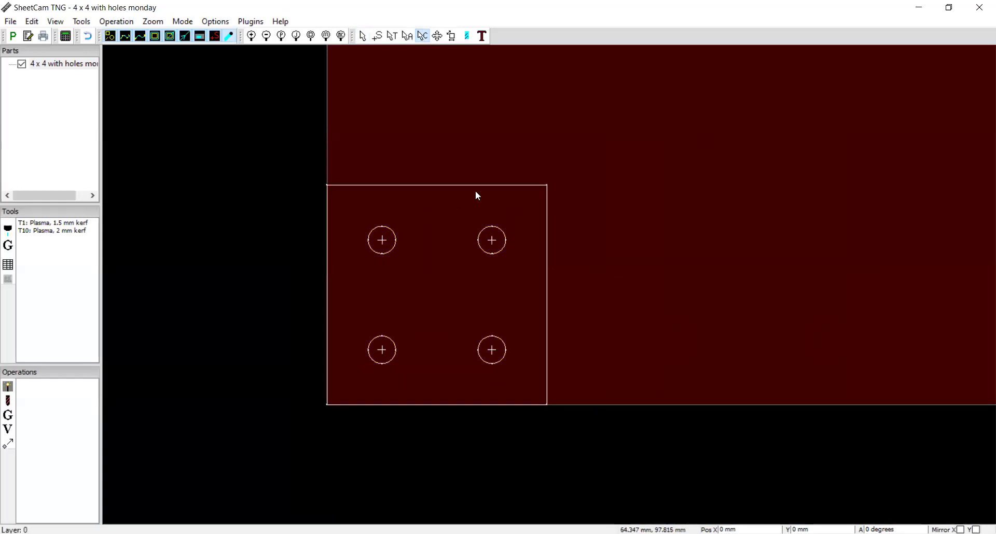
drag(542, 156, 514, 200)
right_click(522, 185)
mouse_move(605, 195)
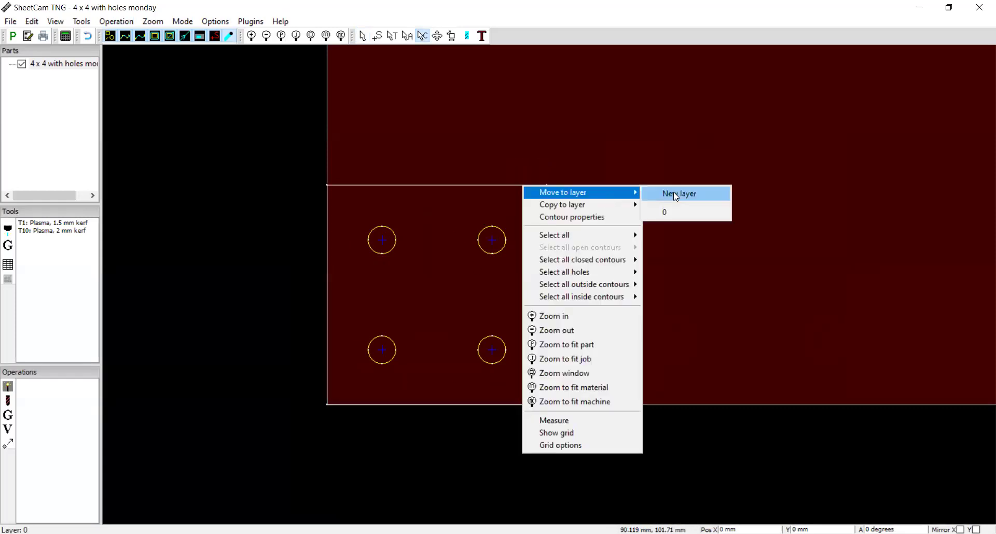
click(673, 192)
text(outeer)
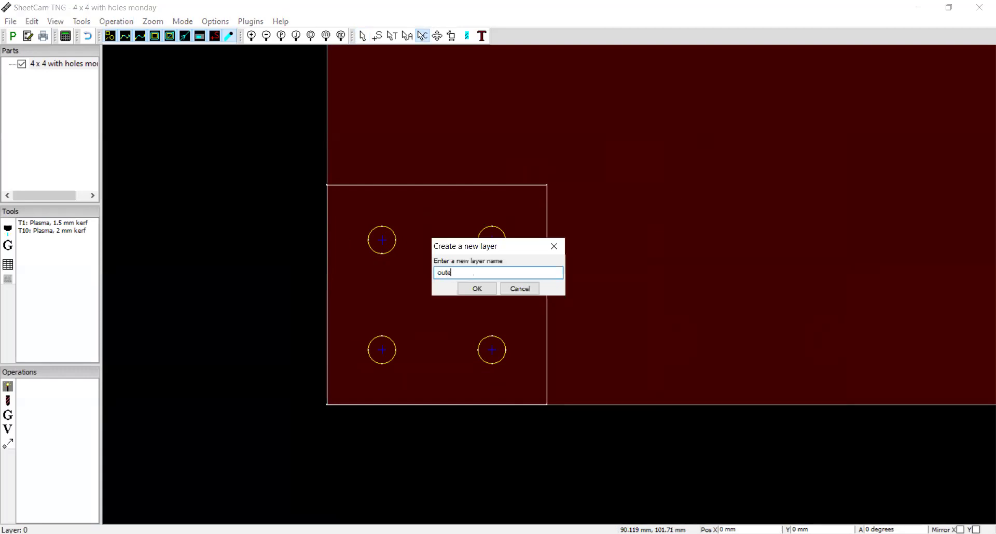
key(BackSpace)
key(BackSpace)
text(r boundary)
key(Return)
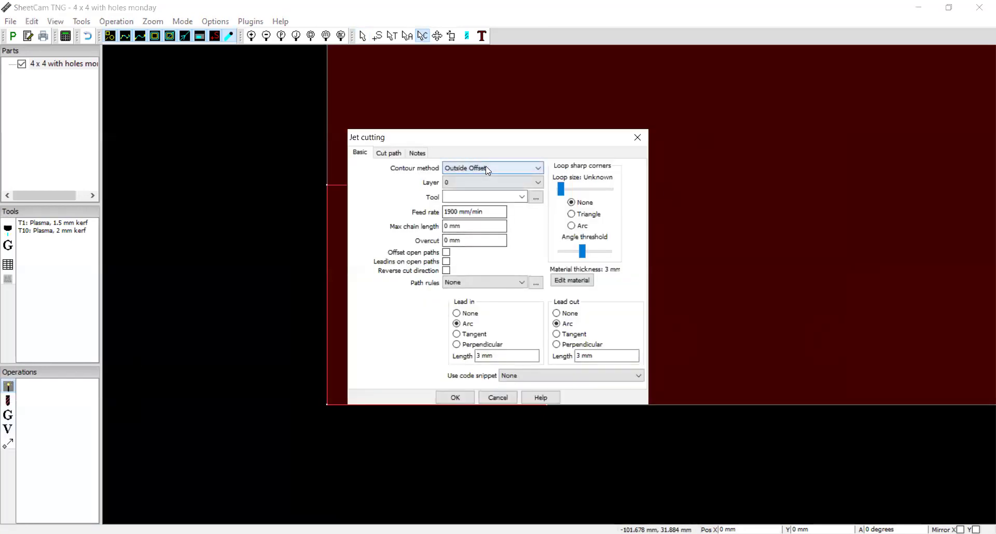
Step: Configure a jet cutting operation for the holes with Inside Offset as the contour method on layer 0
click(485, 168)
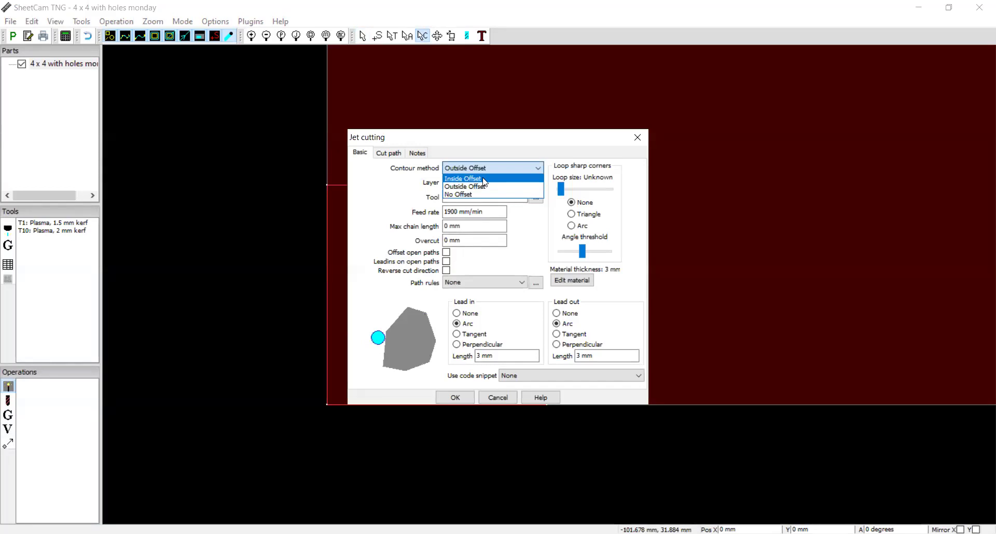
click(484, 180)
click(488, 184)
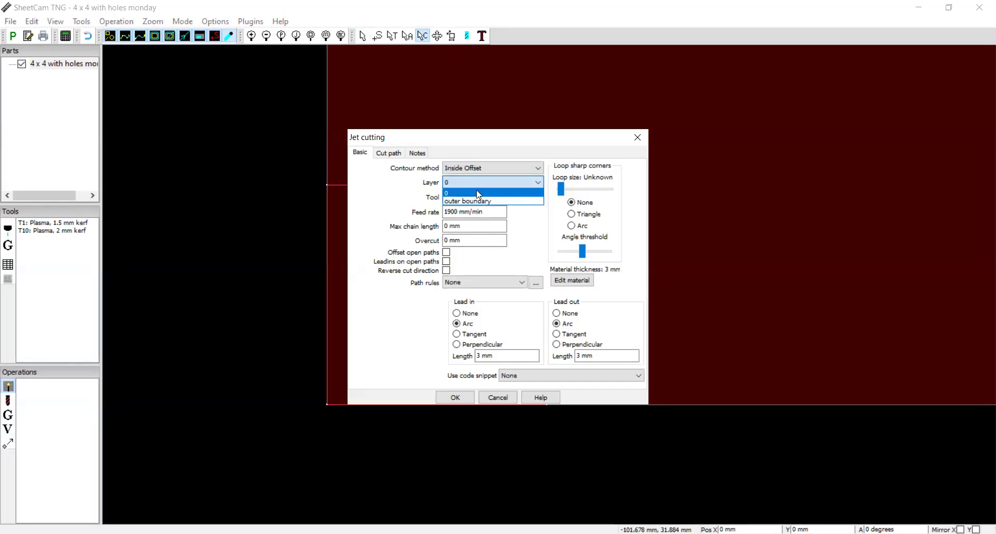
click(497, 192)
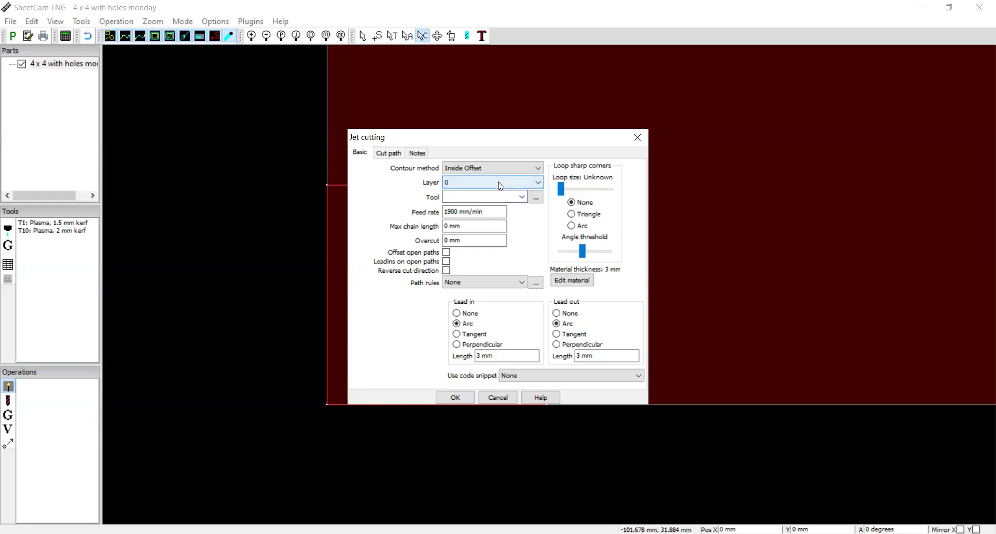
click(525, 183)
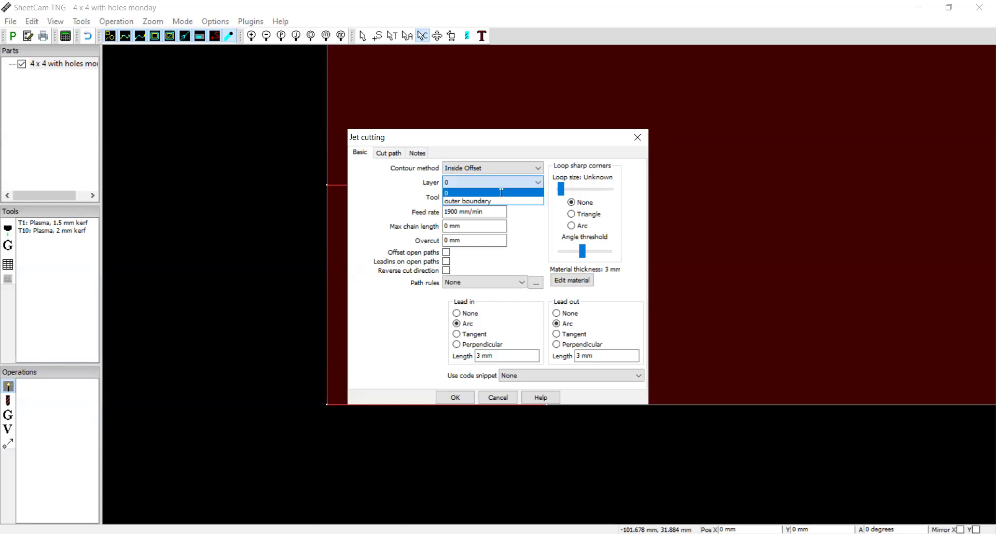
click(521, 193)
Step: Assign tool T10: Plasma, 2 mm kerf at 3000 mm/min to the inside offset operation and create it
click(523, 198)
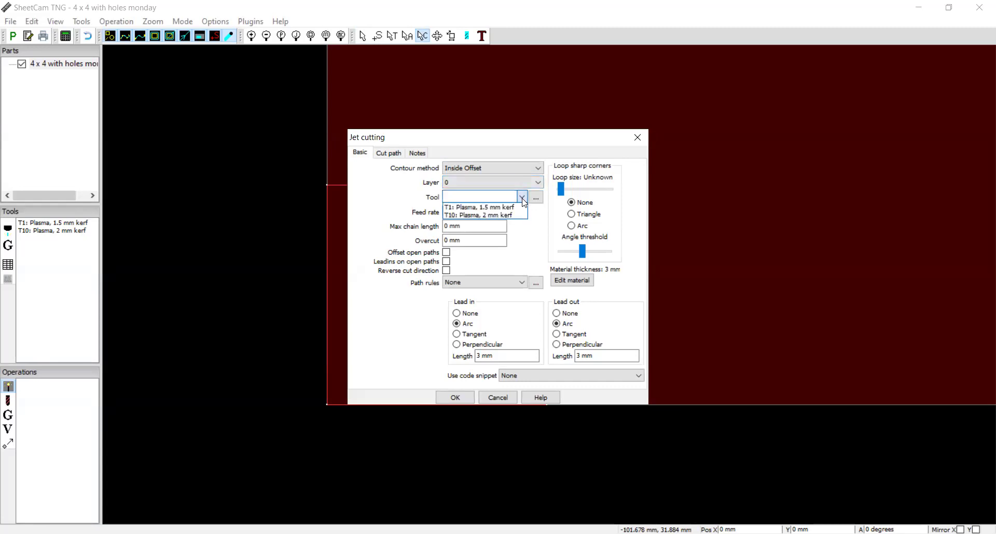
click(496, 215)
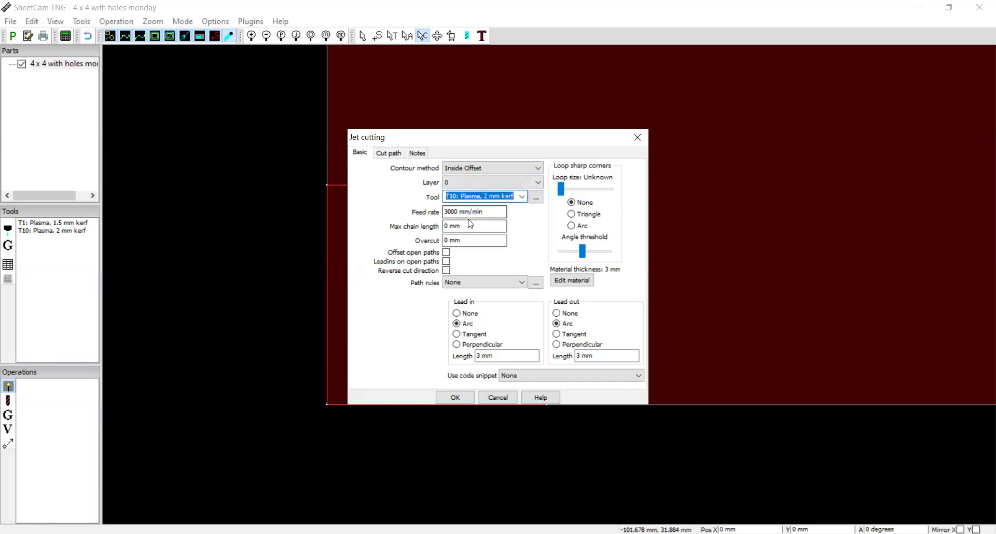
click(491, 212)
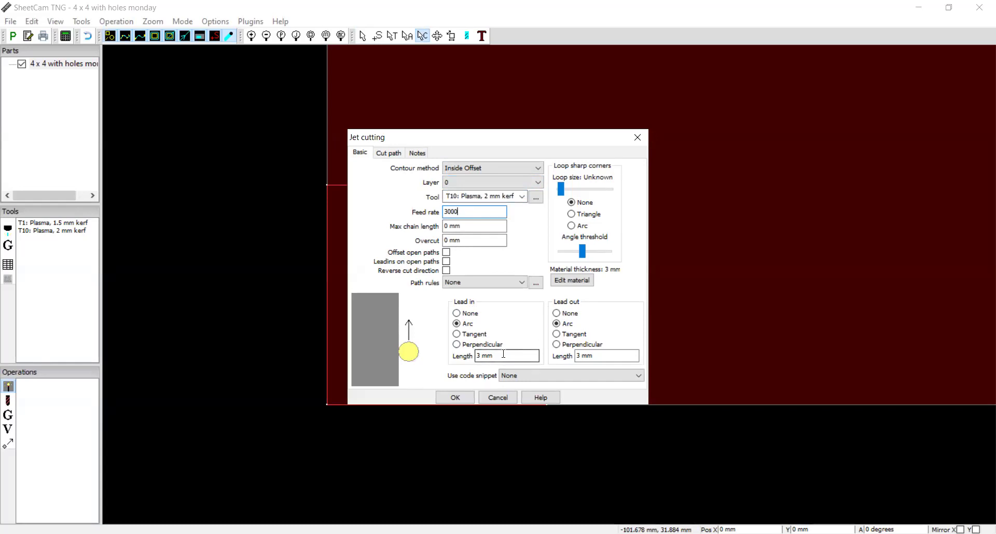
click(461, 400)
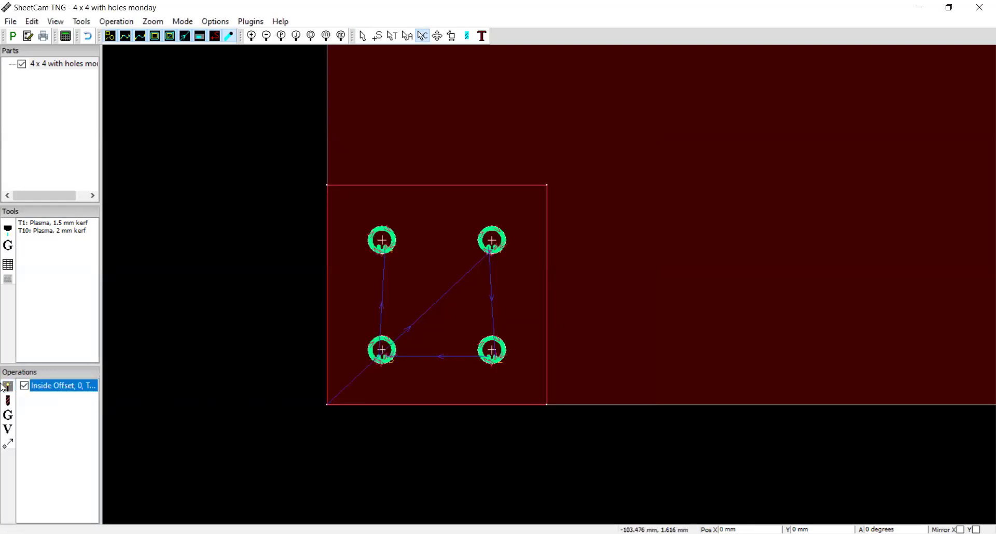
Step: Create a second jet cutting operation with Outside Offset on the outer boundary layer, using T10: Plasma, 2 mm kerf
double_click(419, 219)
click(490, 169)
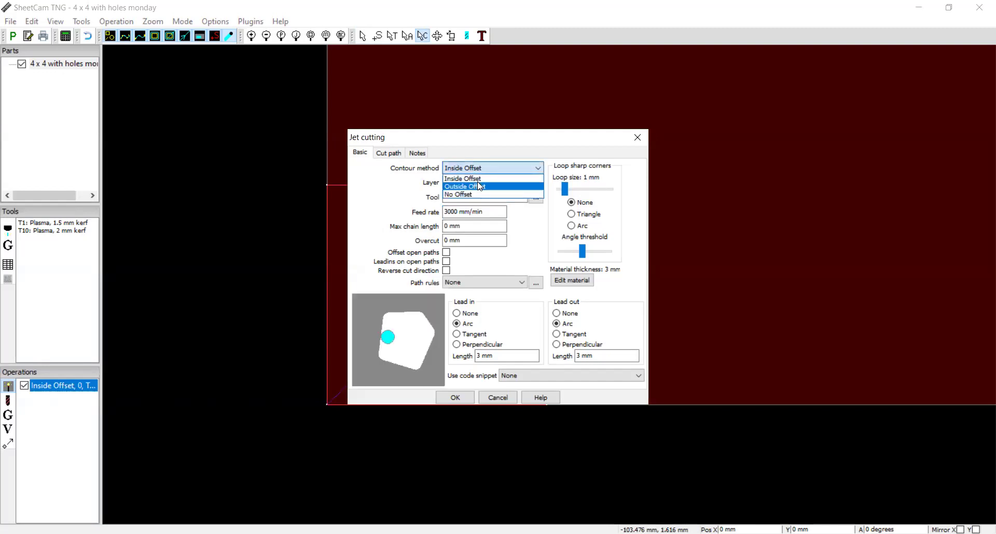
click(479, 187)
click(483, 184)
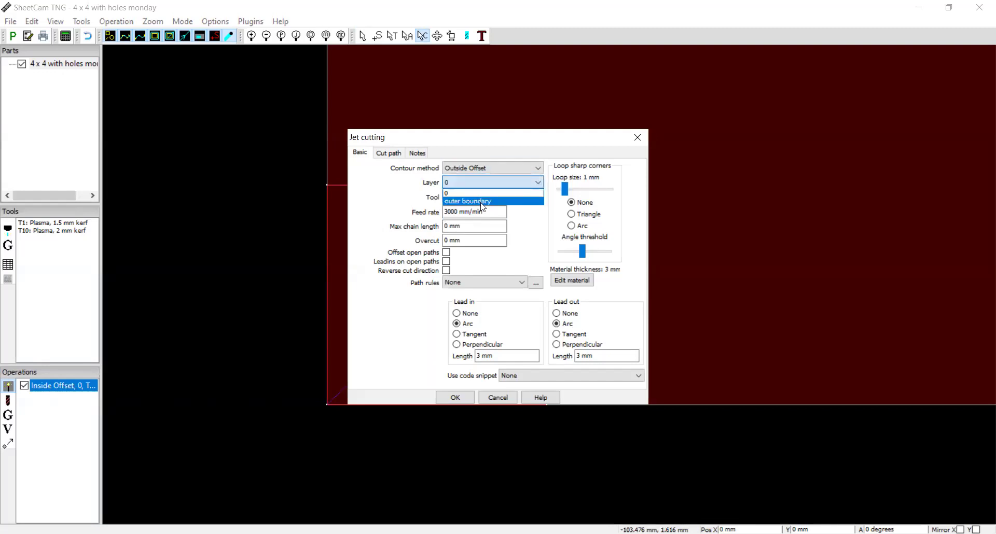
click(483, 202)
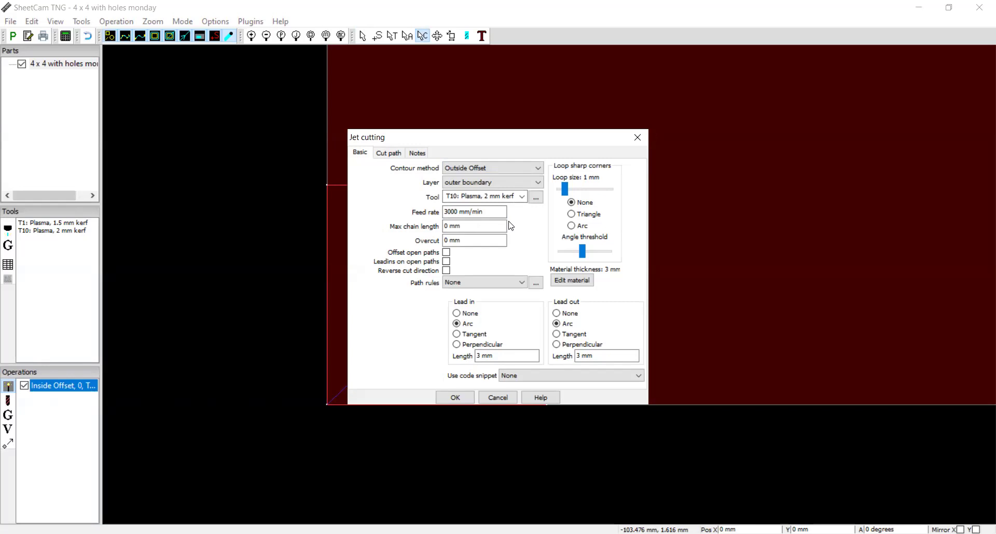
click(455, 398)
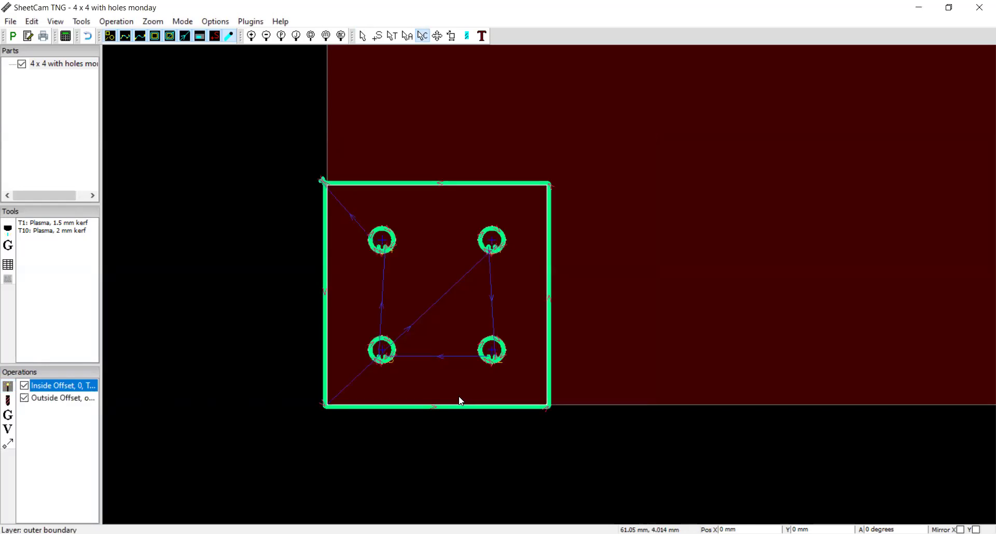
Step: Run the post processor and save the G-code as "4 x 4 with holes monday.tap" in the 41st folder
click(13, 37)
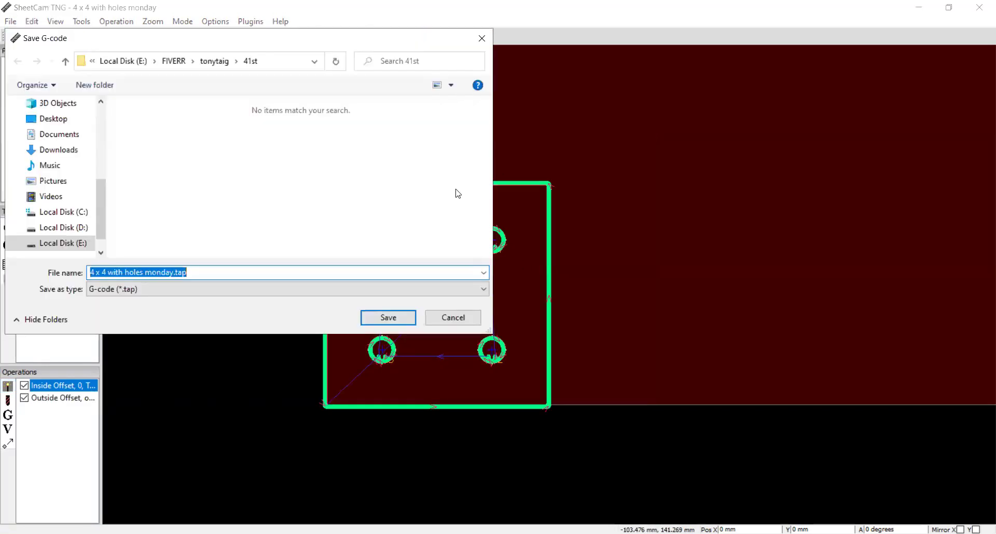
click(409, 322)
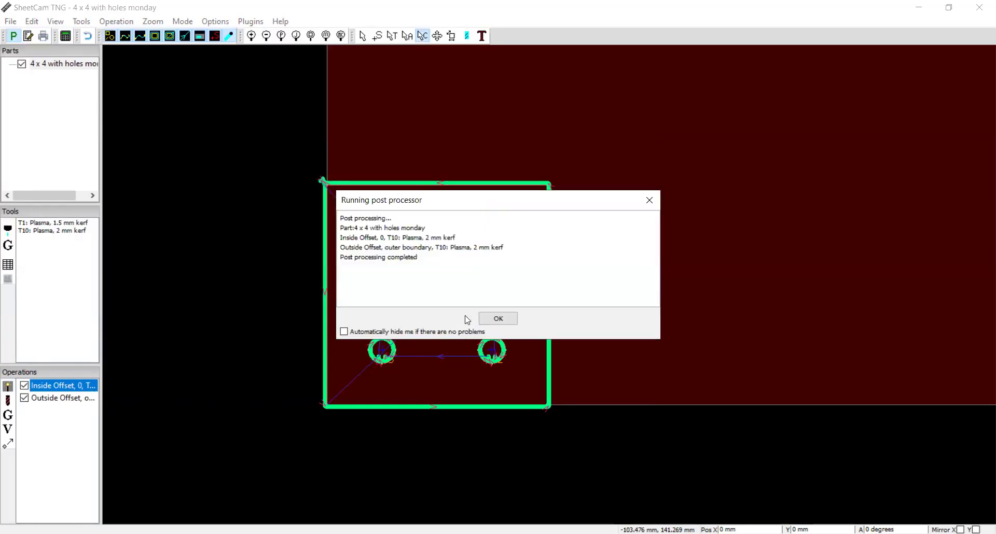
click(502, 320)
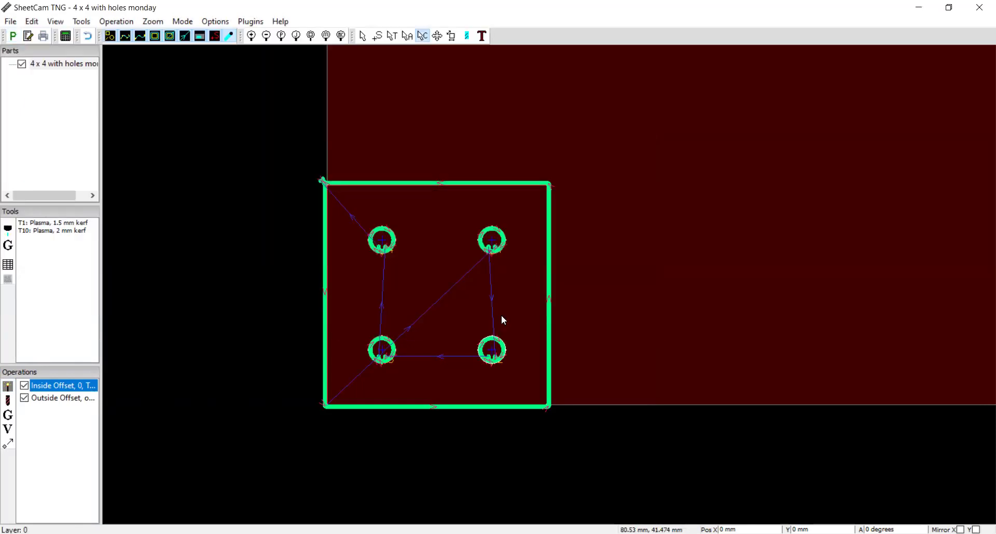